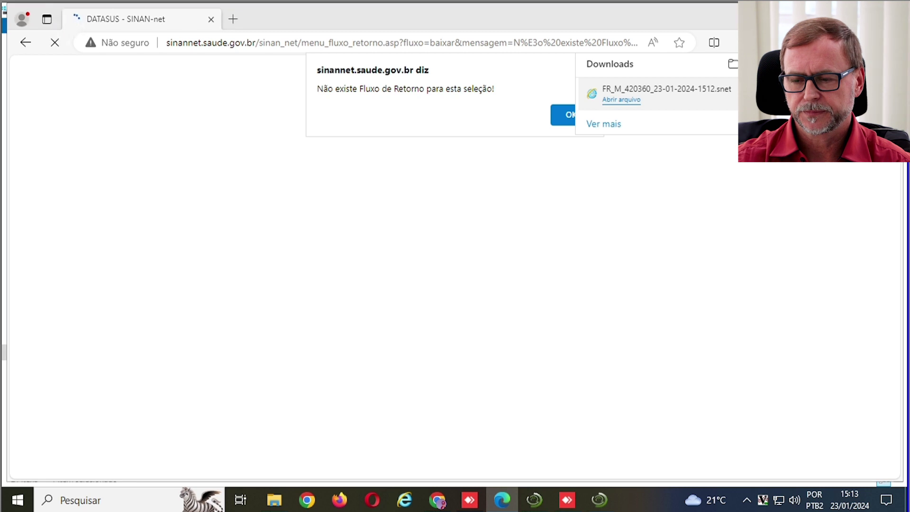
{"action": "left_click", "coordinate": [754, 94]}
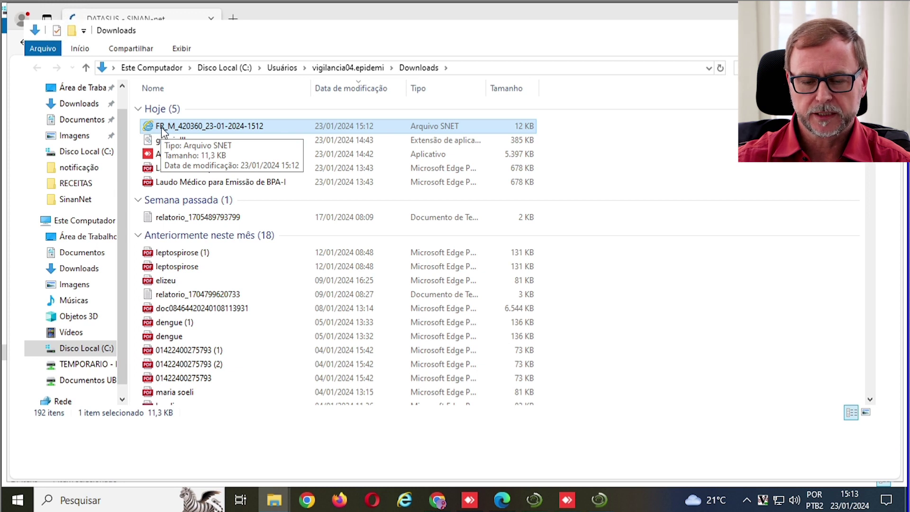
{"action": "double_click", "coordinate": [211, 128]}
{"action": "right_click", "coordinate": [207, 126]}
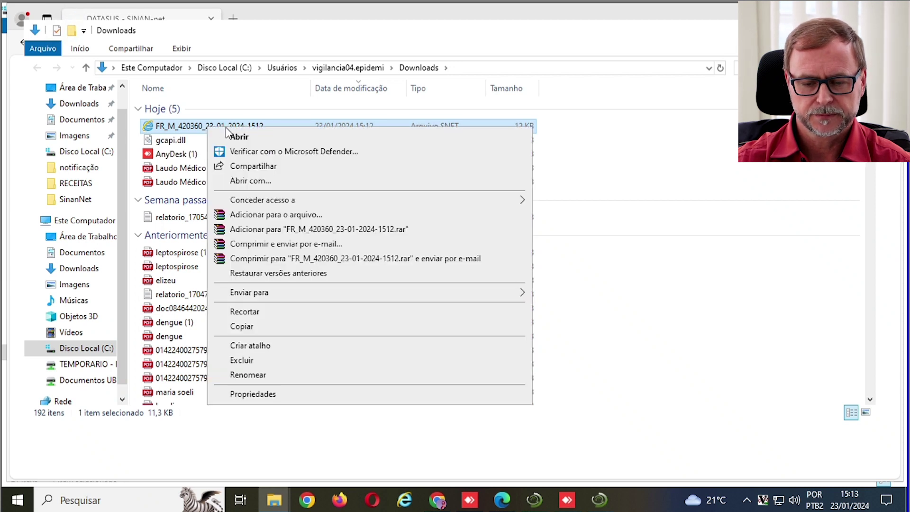
{"action": "left_click", "coordinate": [246, 313]}
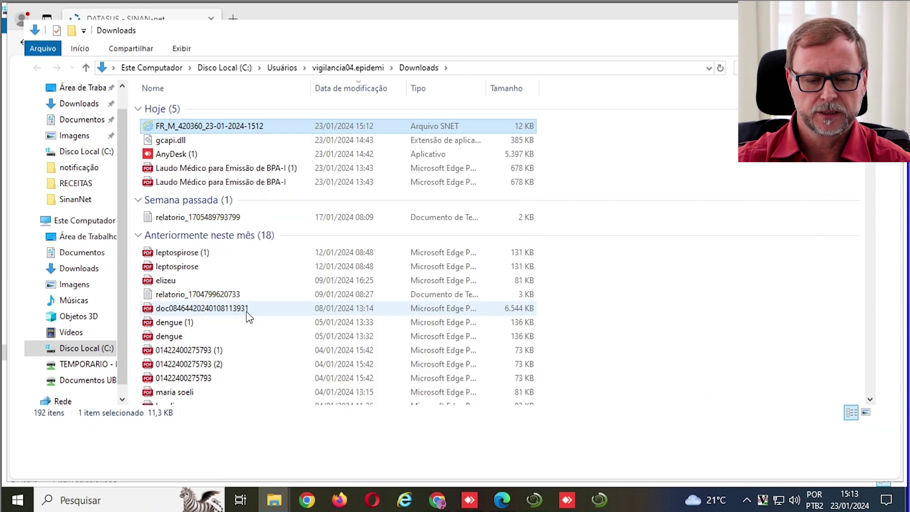
Step: Paste the cut return-flow file into the folder C:\SinanNet\Fluxo Retorno
{"action": "left_click", "coordinate": [90, 224]}
{"action": "double_click", "coordinate": [194, 208]}
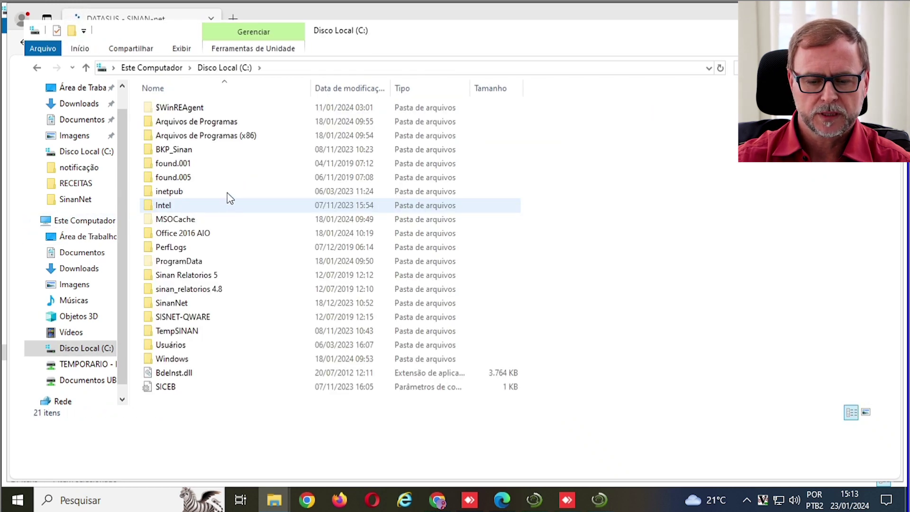
{"action": "double_click", "coordinate": [177, 306]}
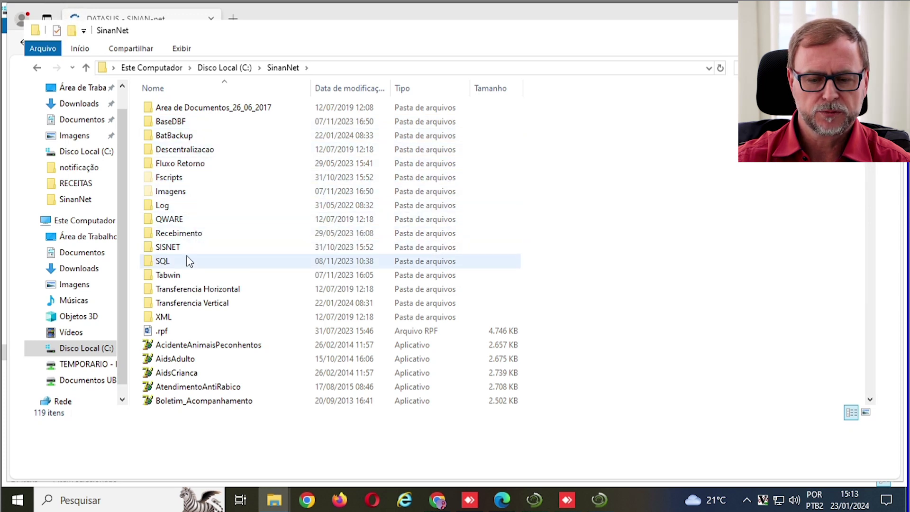
{"action": "double_click", "coordinate": [190, 167]}
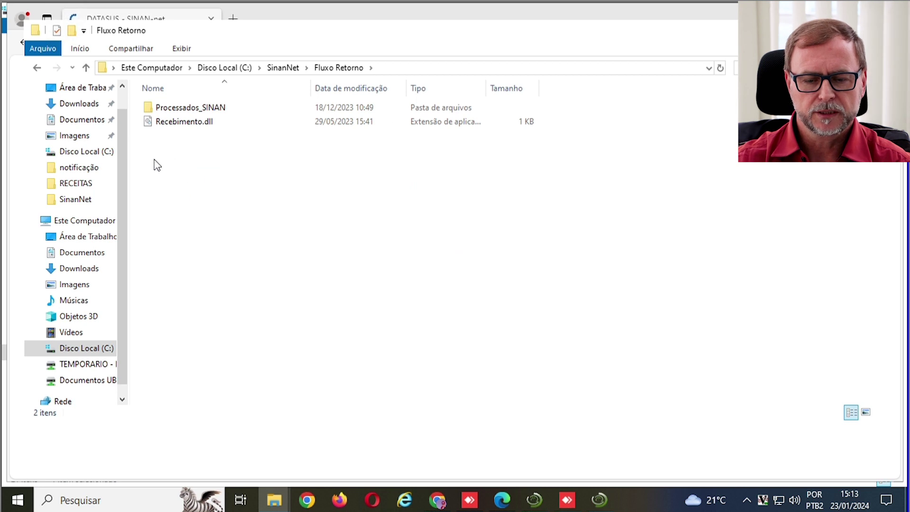
{"action": "right_click", "coordinate": [204, 161]}
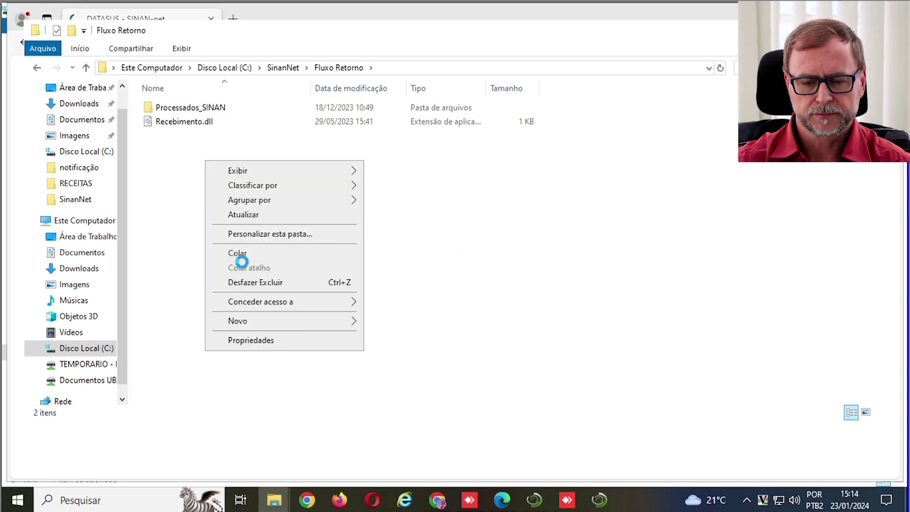
{"action": "left_click", "coordinate": [234, 257]}
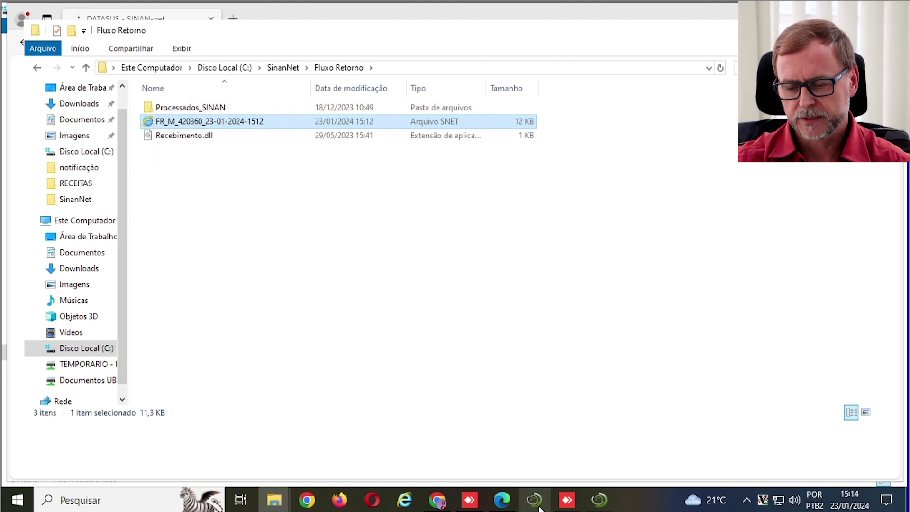
Step: Switch to SINAN NET and bring up the Recebimento window, placing it over the main window
{"action": "mouse_move", "coordinate": [537, 507]}
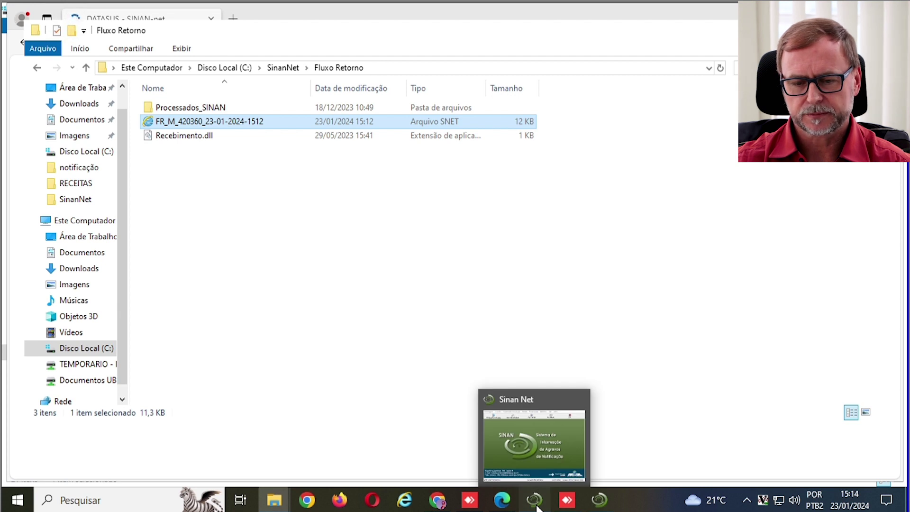
{"action": "left_click", "coordinate": [535, 501]}
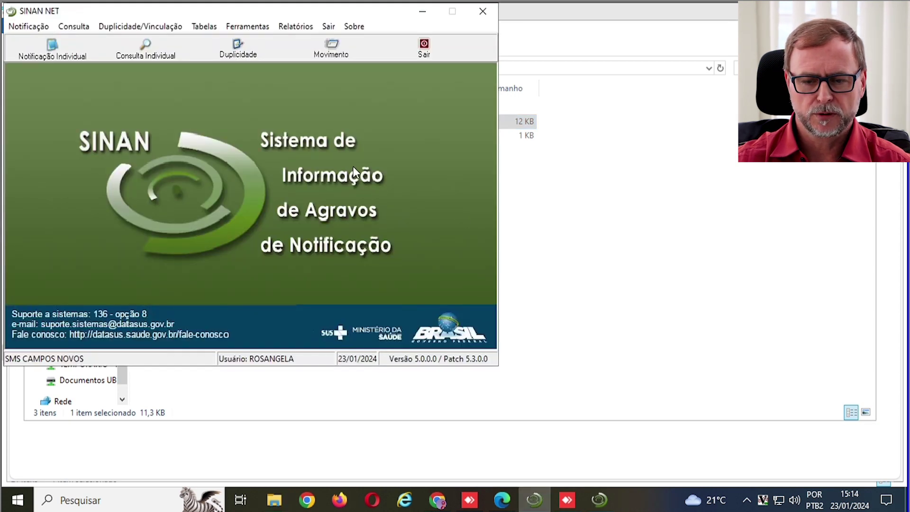
{"action": "left_click", "coordinate": [255, 32]}
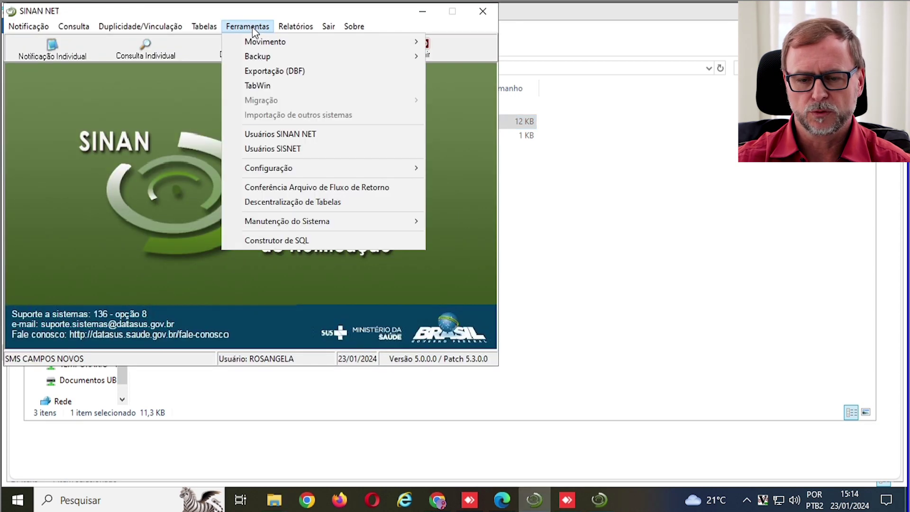
{"action": "mouse_move", "coordinate": [348, 48]}
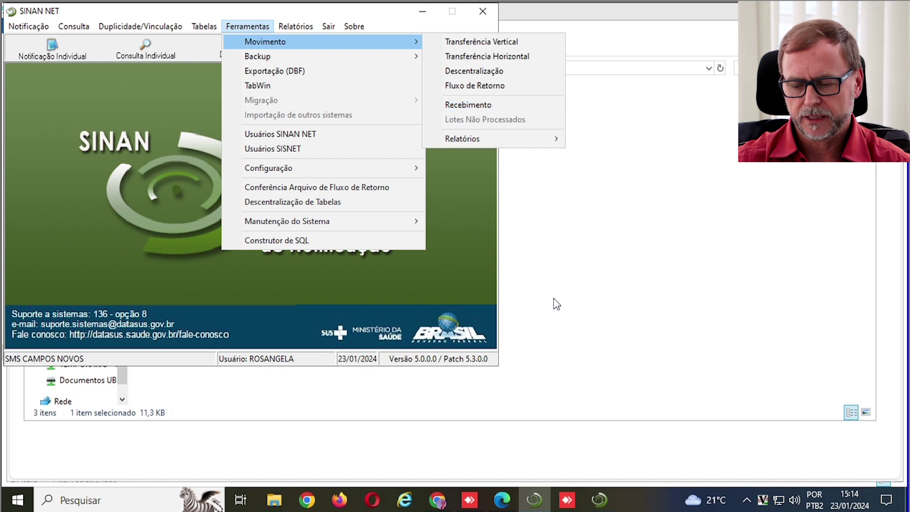
{"action": "left_click", "coordinate": [603, 503]}
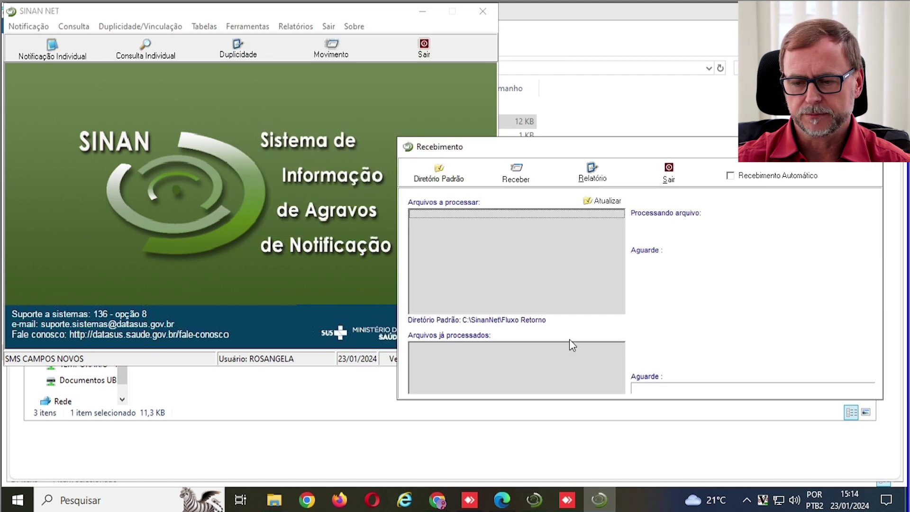
{"action": "left_click_drag", "start_coordinate": [569, 147], "coordinate": [266, 36]}
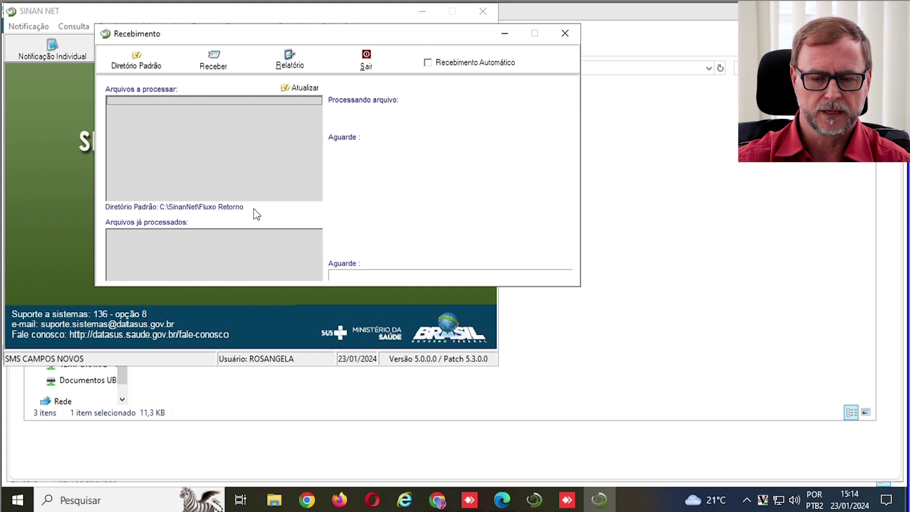
Step: Refresh the list of files to process and receive FR_M_420360_23-01-2024-1512.snet, confirming the receipt
{"action": "left_click", "coordinate": [293, 90]}
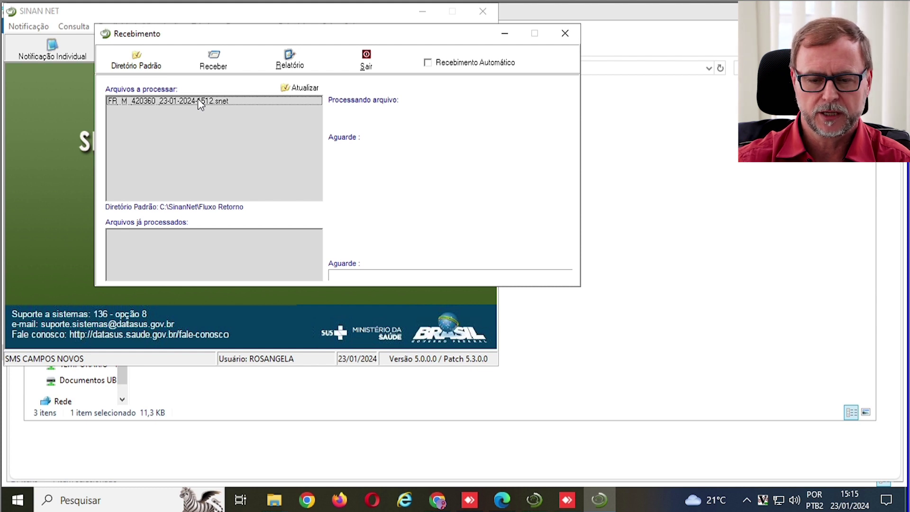
{"action": "left_click", "coordinate": [157, 102]}
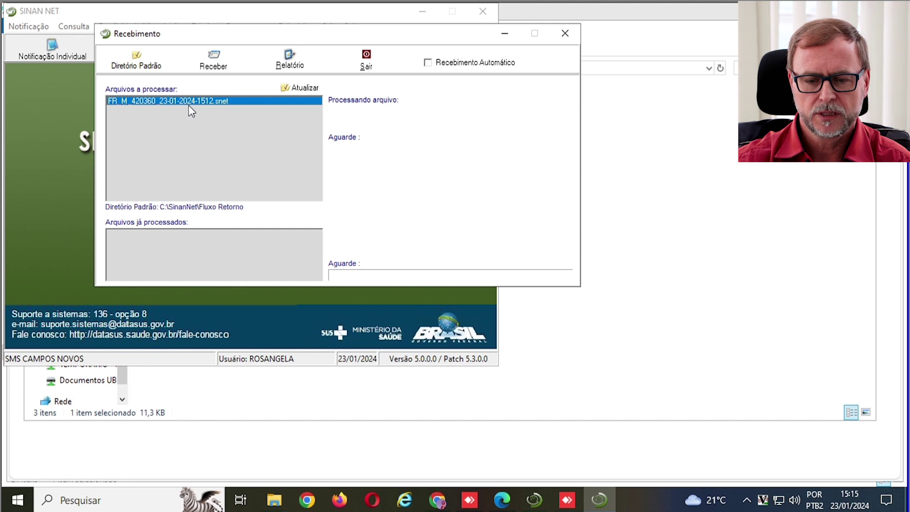
{"action": "left_click", "coordinate": [212, 62]}
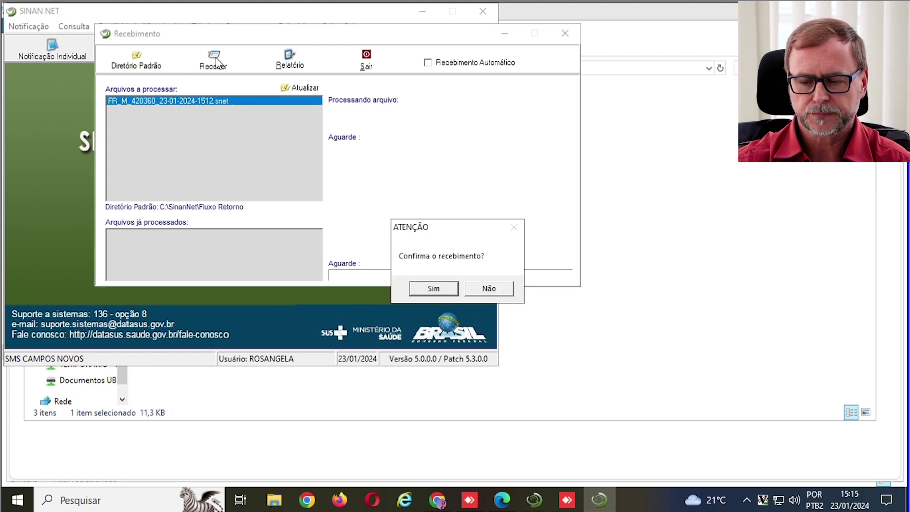
{"action": "left_click", "coordinate": [433, 288]}
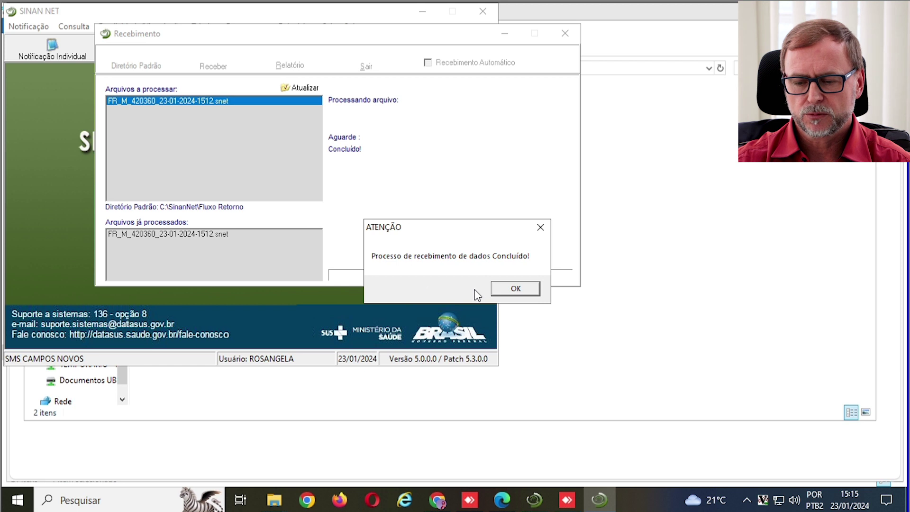
{"action": "left_click", "coordinate": [522, 292]}
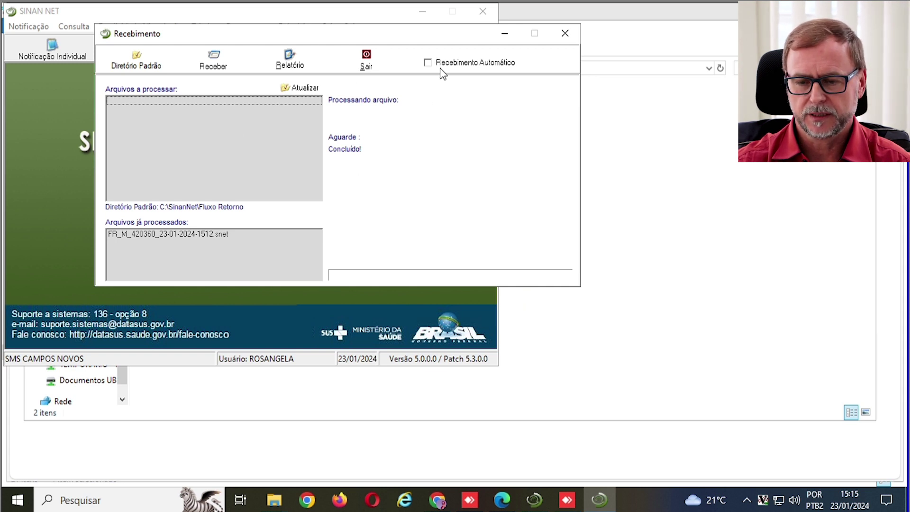
Step: Exit Recebimento and open the individual notifications query (Consulta Individual)
{"action": "left_click", "coordinate": [368, 59]}
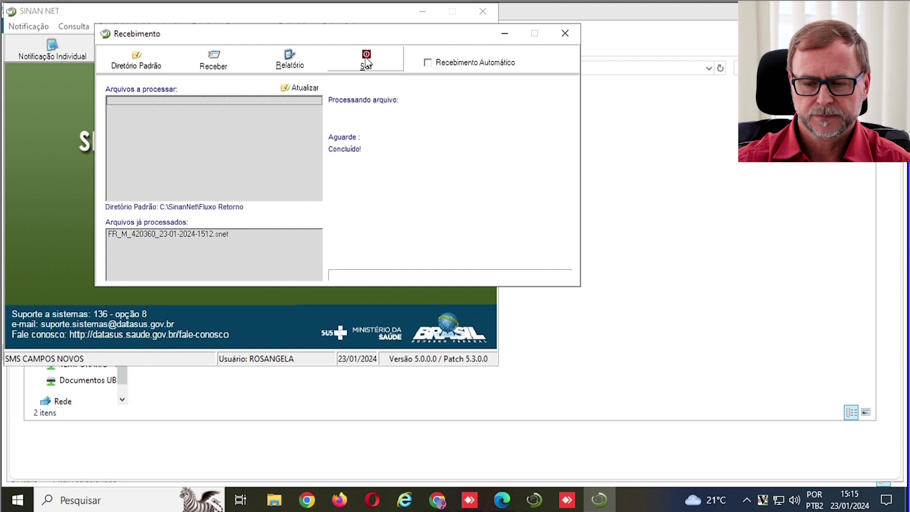
{"action": "left_click", "coordinate": [367, 60]}
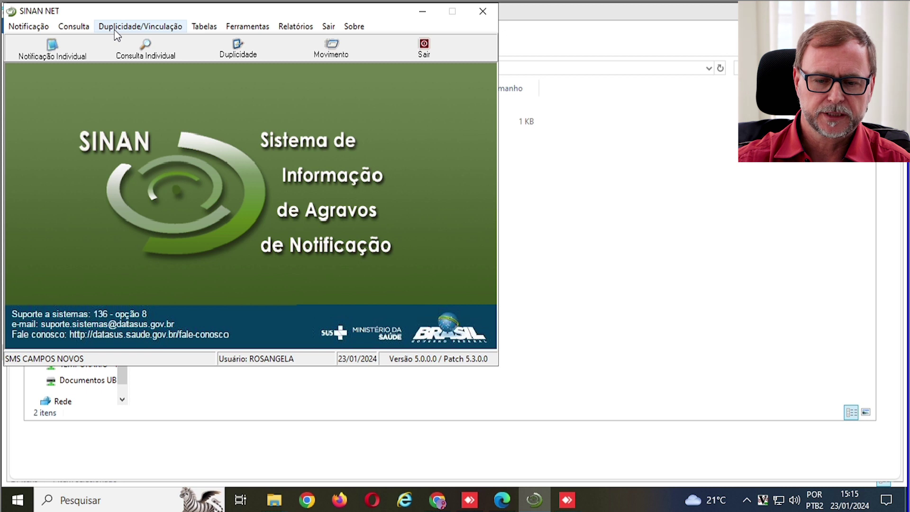
{"action": "left_click", "coordinate": [146, 57]}
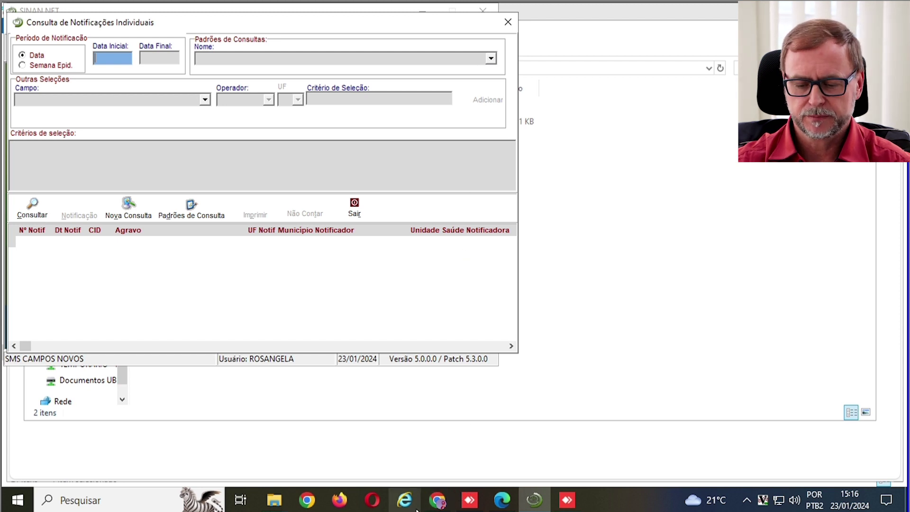
Step: Switch to the media player and resume the video "Esquema Baixar Fluxo de Retorno - Campos Novos VIDEO"
{"action": "left_click", "coordinate": [504, 506]}
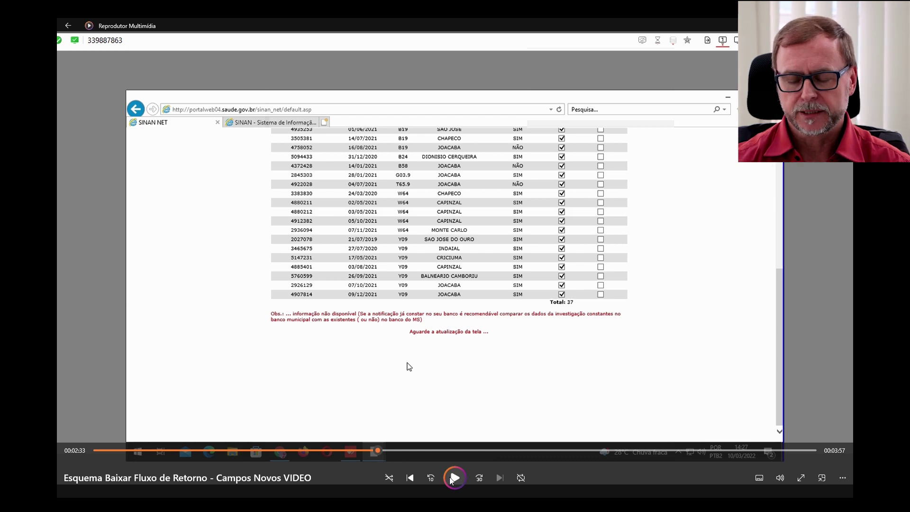
{"action": "left_click", "coordinate": [455, 479]}
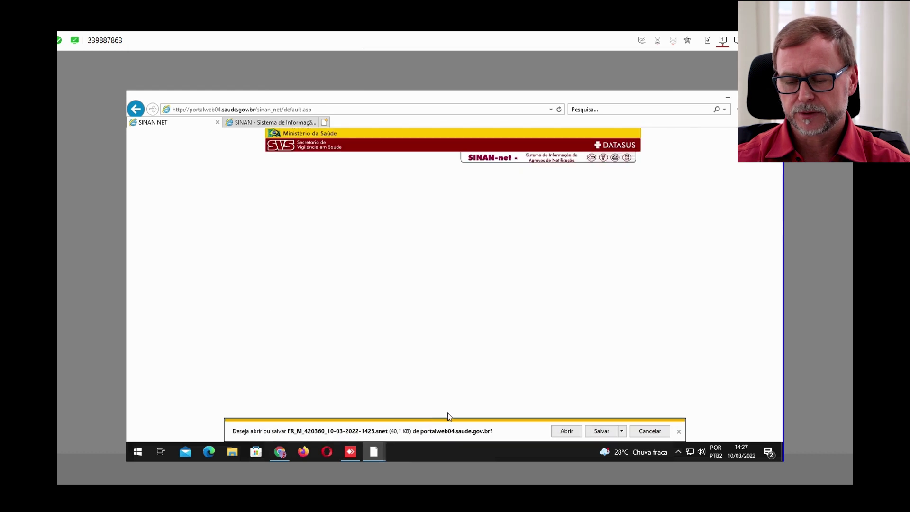
{"action": "mouse_move", "coordinate": [476, 484]}
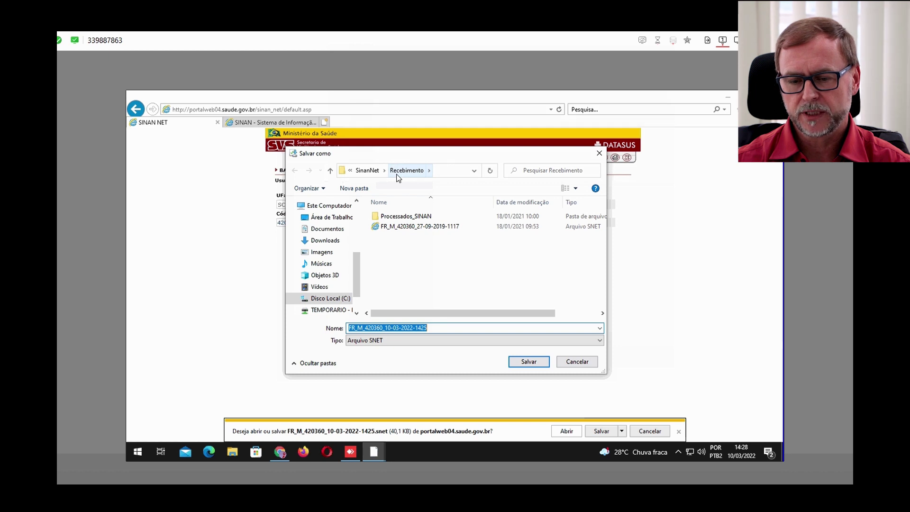
{"action": "left_click", "coordinate": [330, 170]}
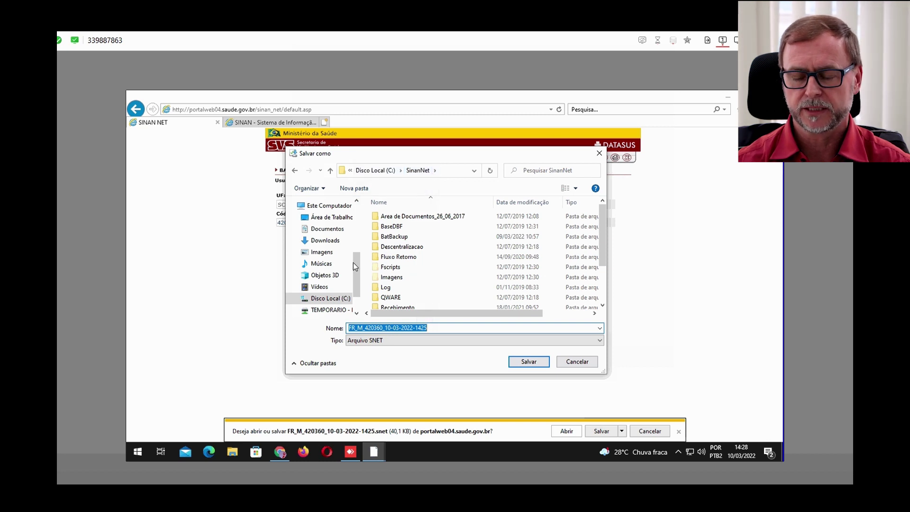
{"action": "double_click", "coordinate": [397, 257]}
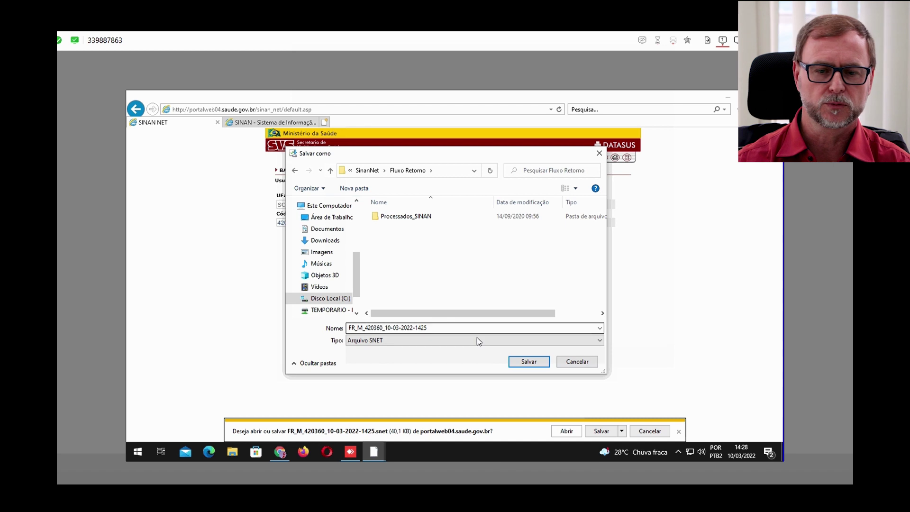
{"action": "left_click", "coordinate": [534, 363]}
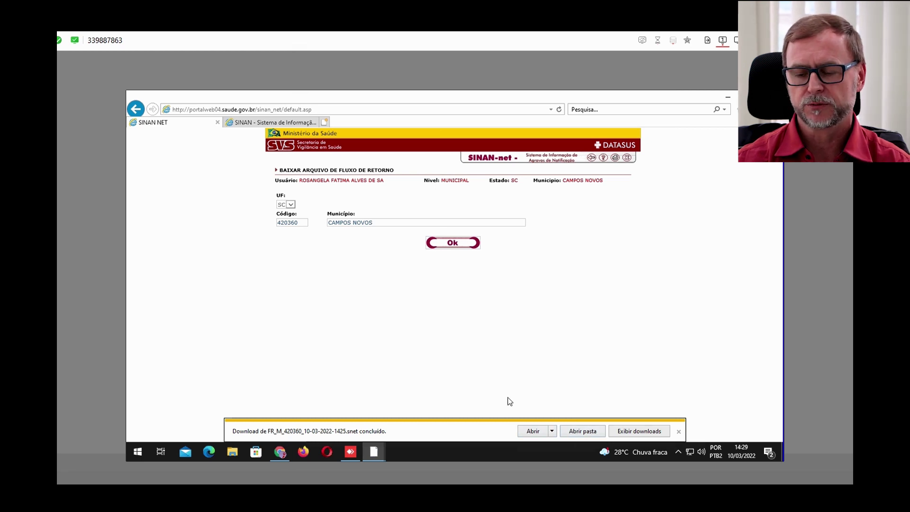
{"action": "left_click", "coordinate": [679, 432]}
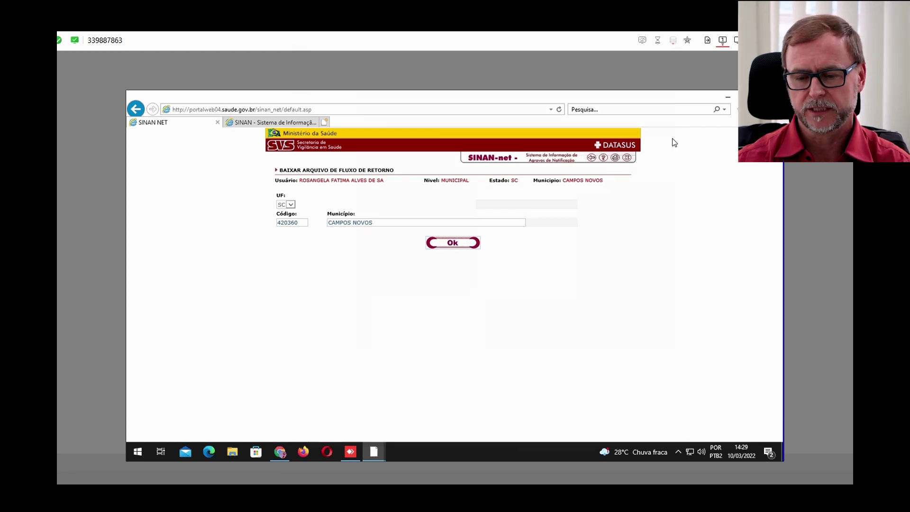
Step: Minimize the browser, launch SINAN NET from the desktop and log in with the username and password
{"action": "left_click", "coordinate": [728, 96]}
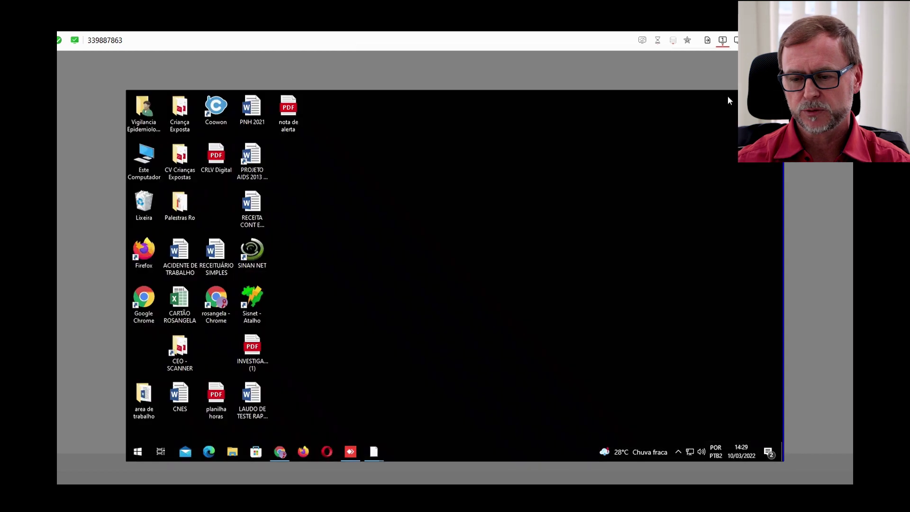
{"action": "double_click", "coordinate": [254, 254]}
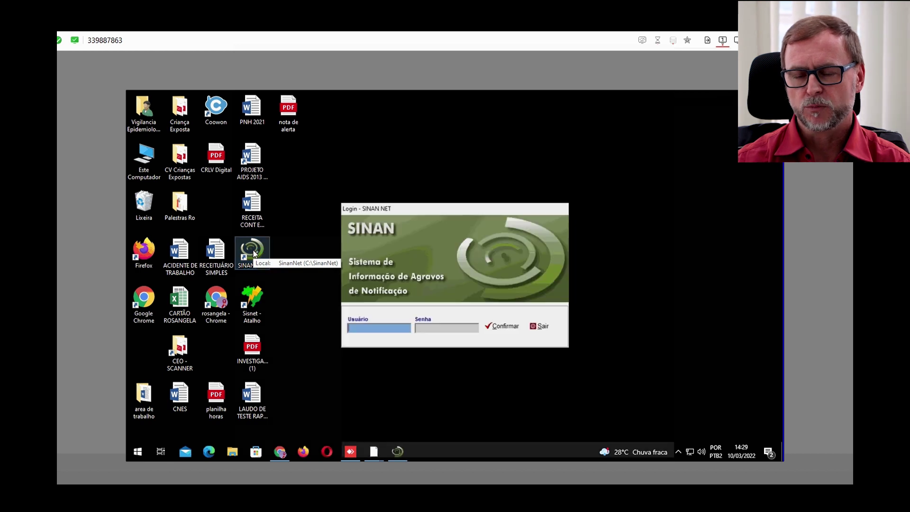
{"action": "type", "text": "ROSANGELA"}
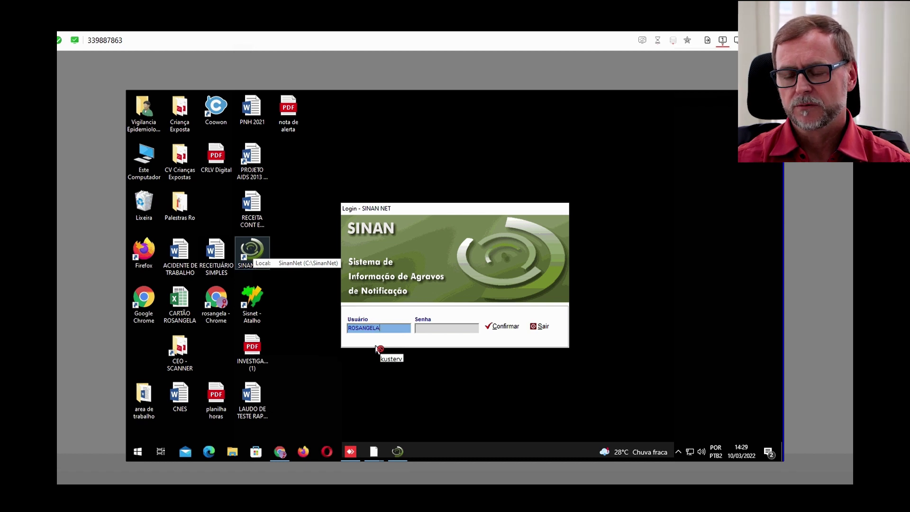
{"action": "key", "text": "Tab"}
{"action": "type", "text": "*****"}
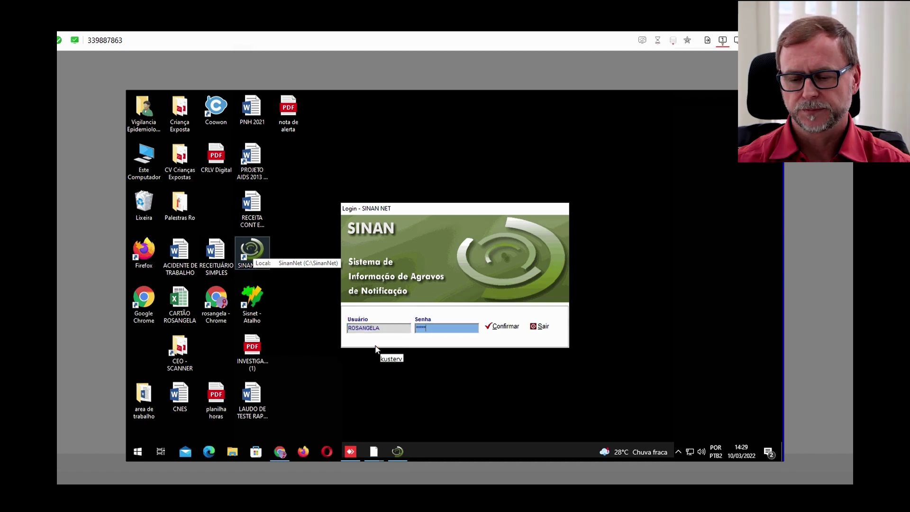
{"action": "key", "text": "BackSpace"}
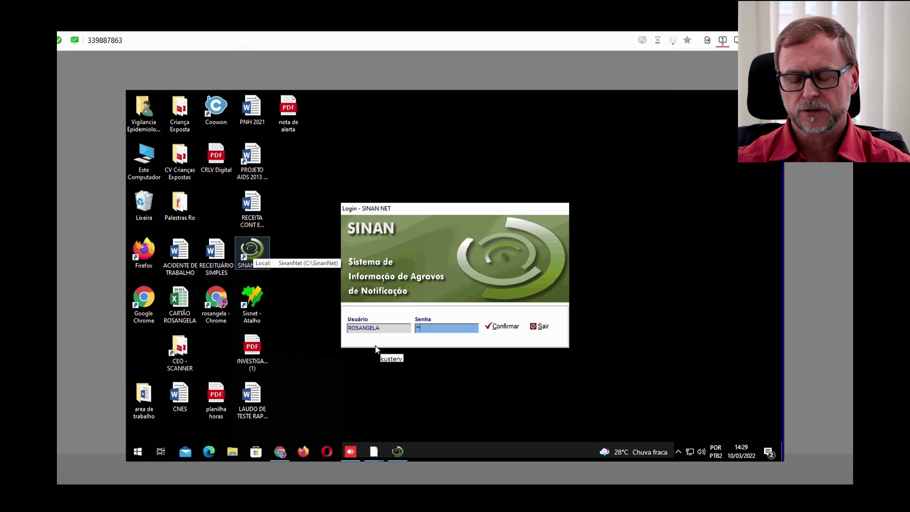
{"action": "key", "text": "Return"}
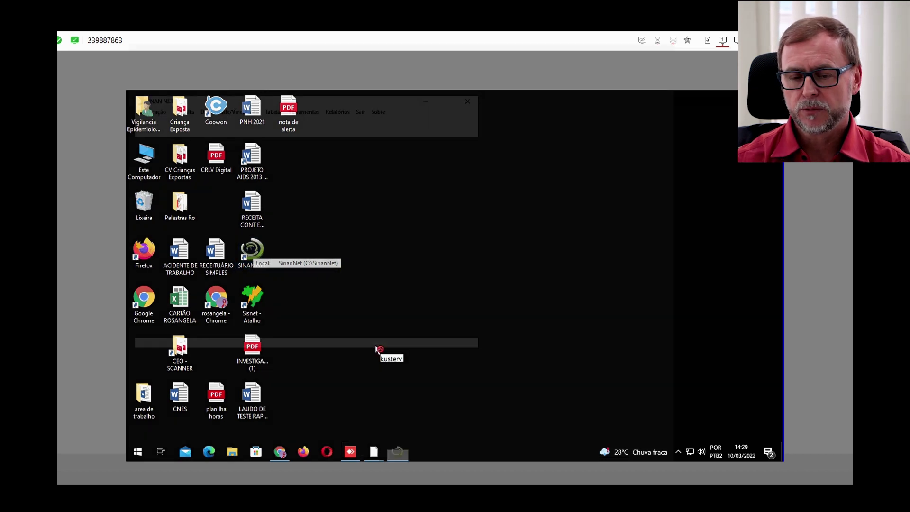